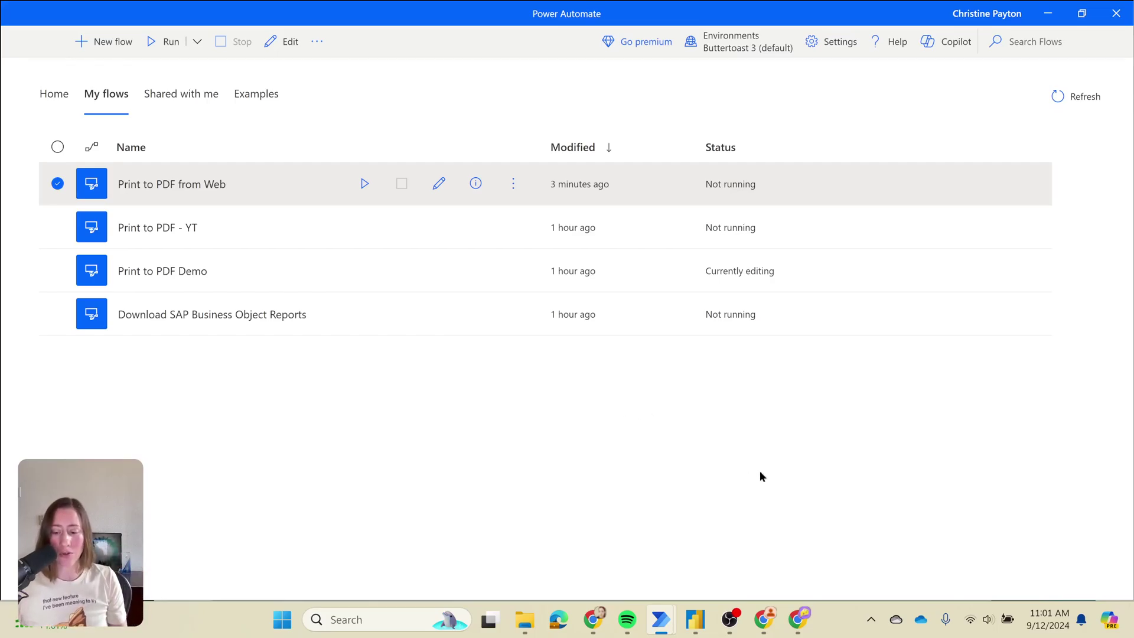
- Switch from Power Automate for desktop's flow list to the Chrome browser
left_click(798, 618)
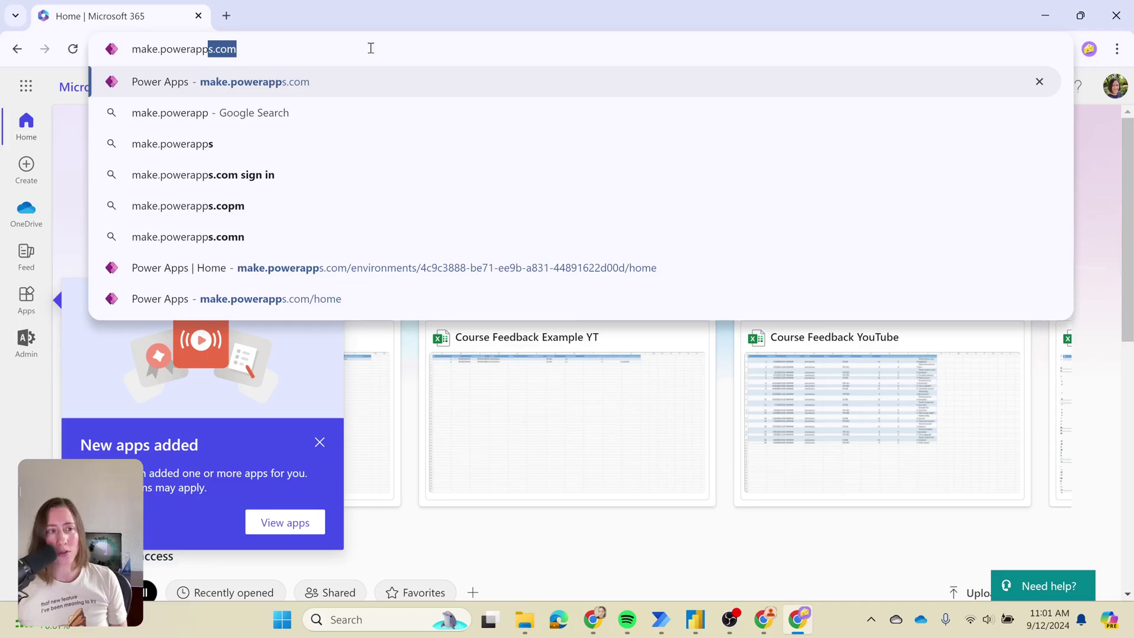
- Load make.powerapps.com, open Solutions, and switch the environment to Buttertoast 3 (default)
key("Return")
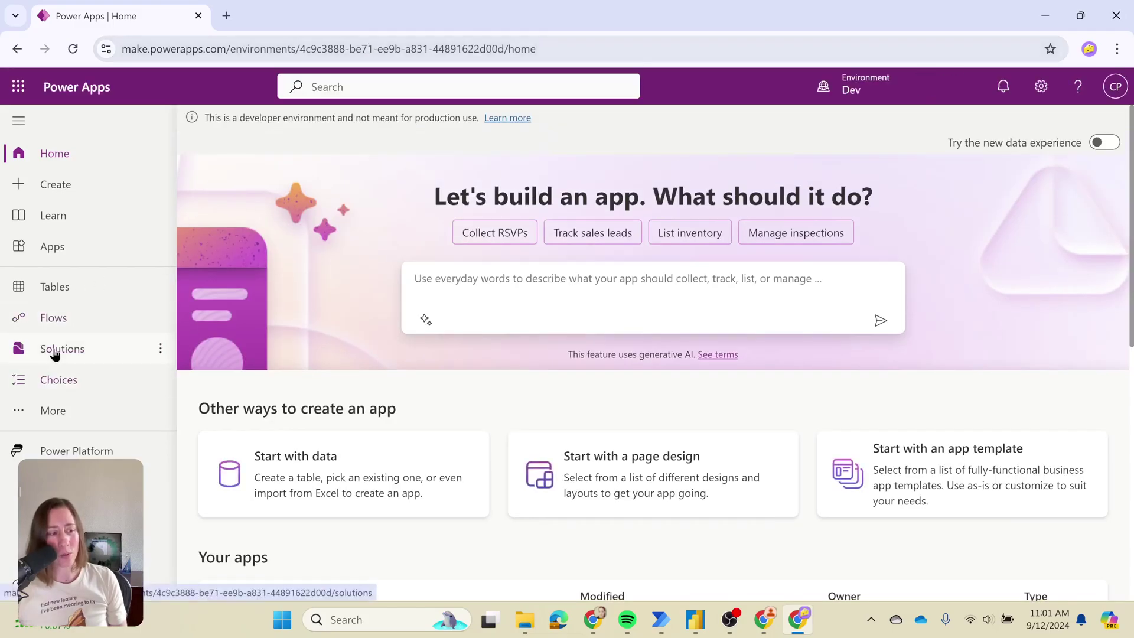
left_click(84, 352)
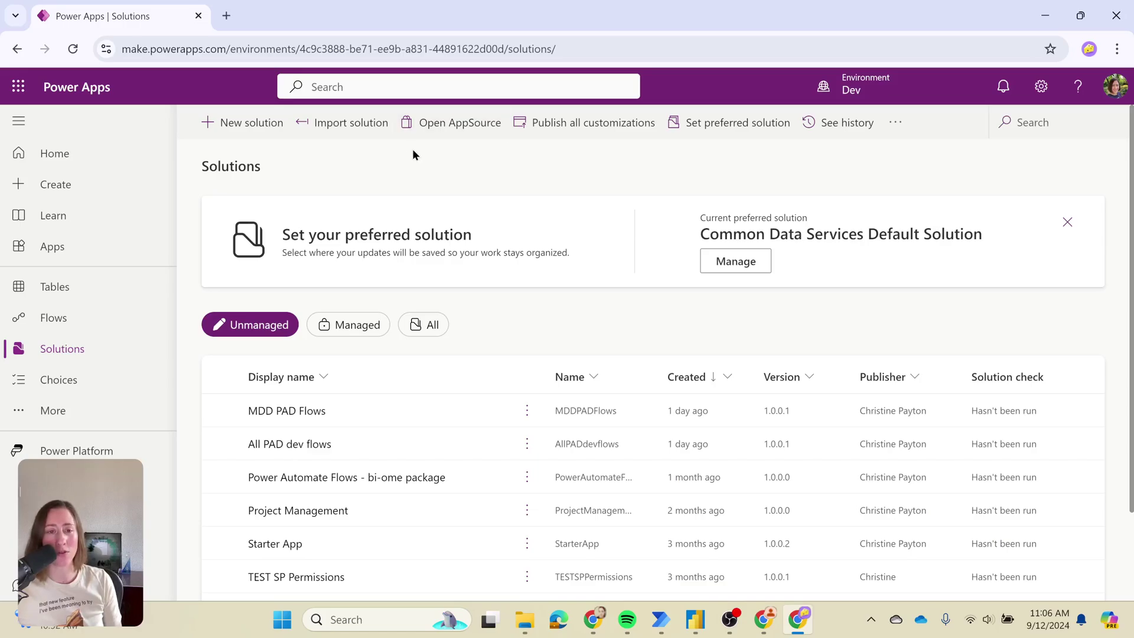
mouse_move(872, 85)
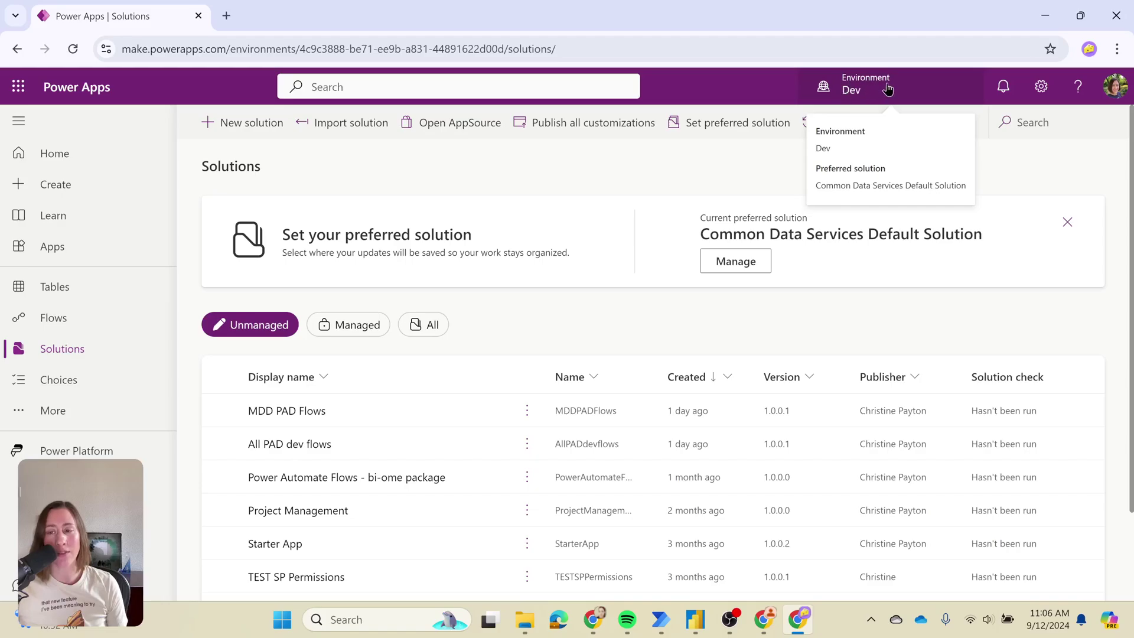
left_click(887, 88)
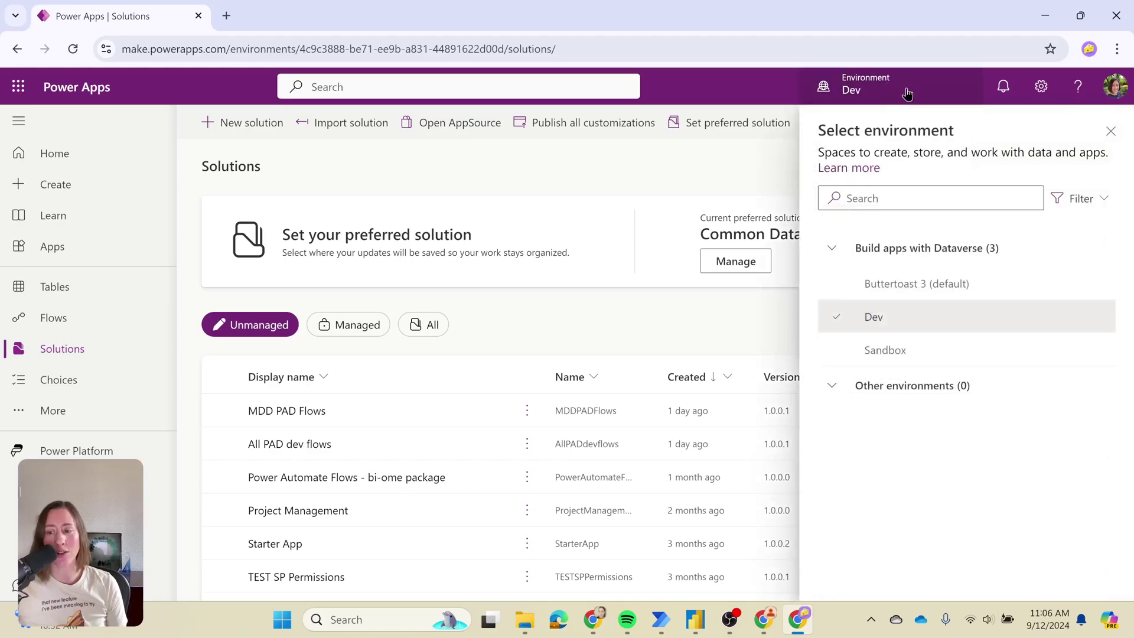
left_click(899, 288)
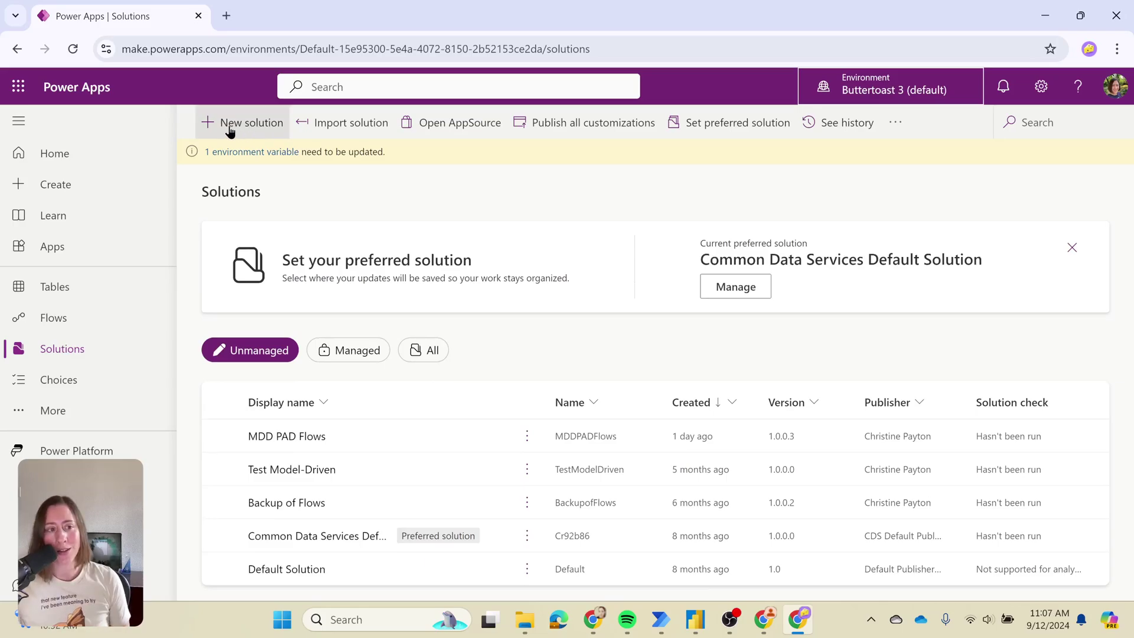
- Create a new solution named 'Example Solution' under your own publisher
left_click(248, 126)
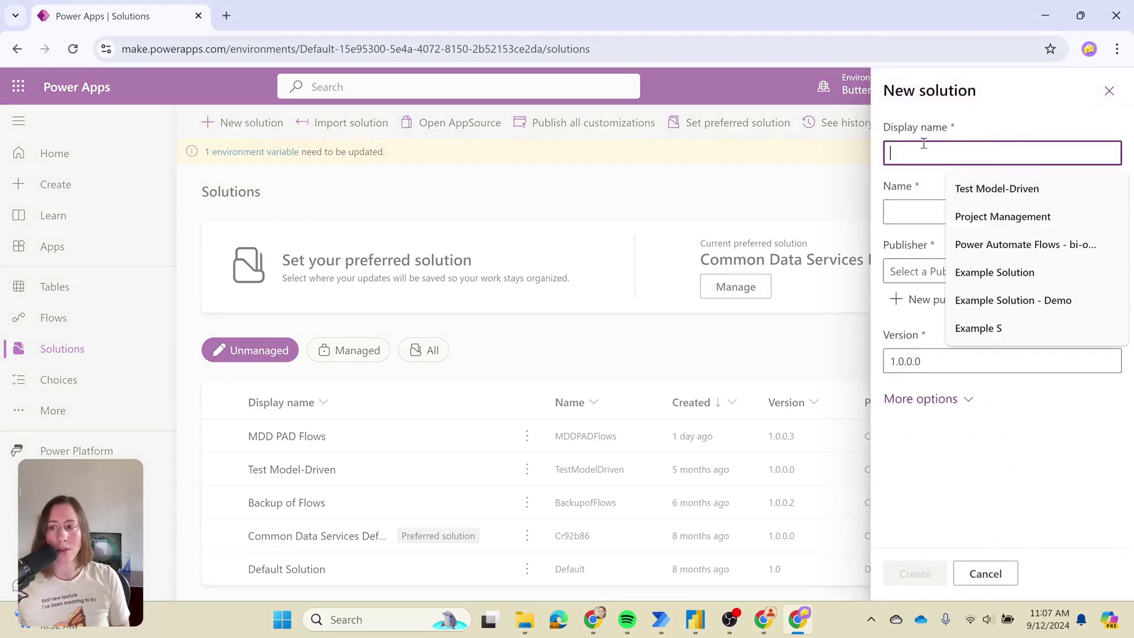
type("Example Solution")
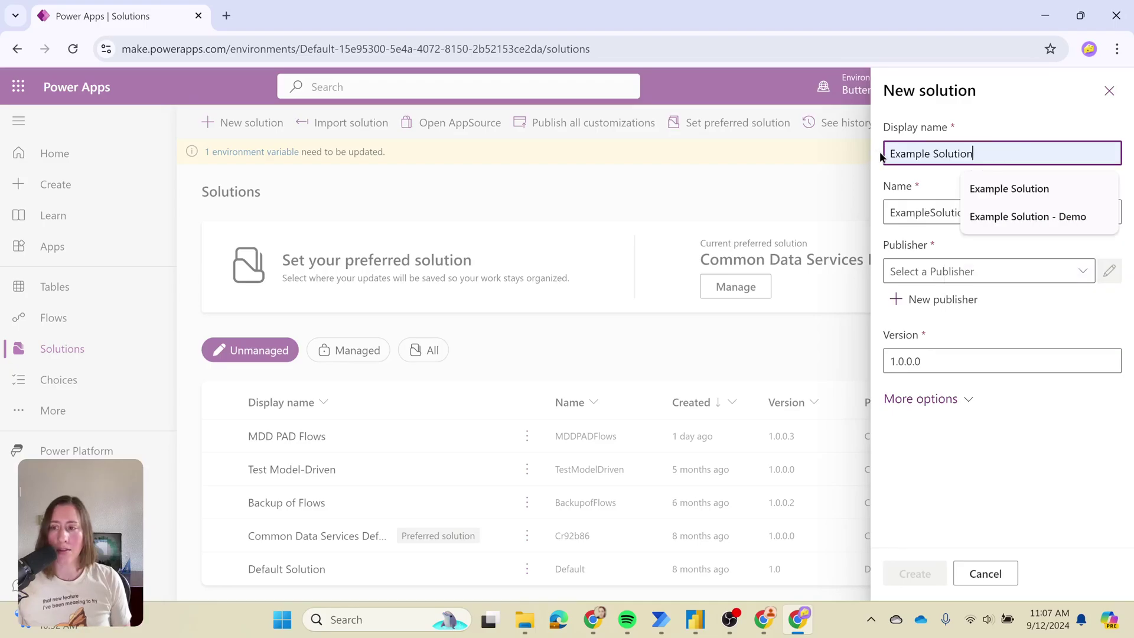
left_click(1081, 269)
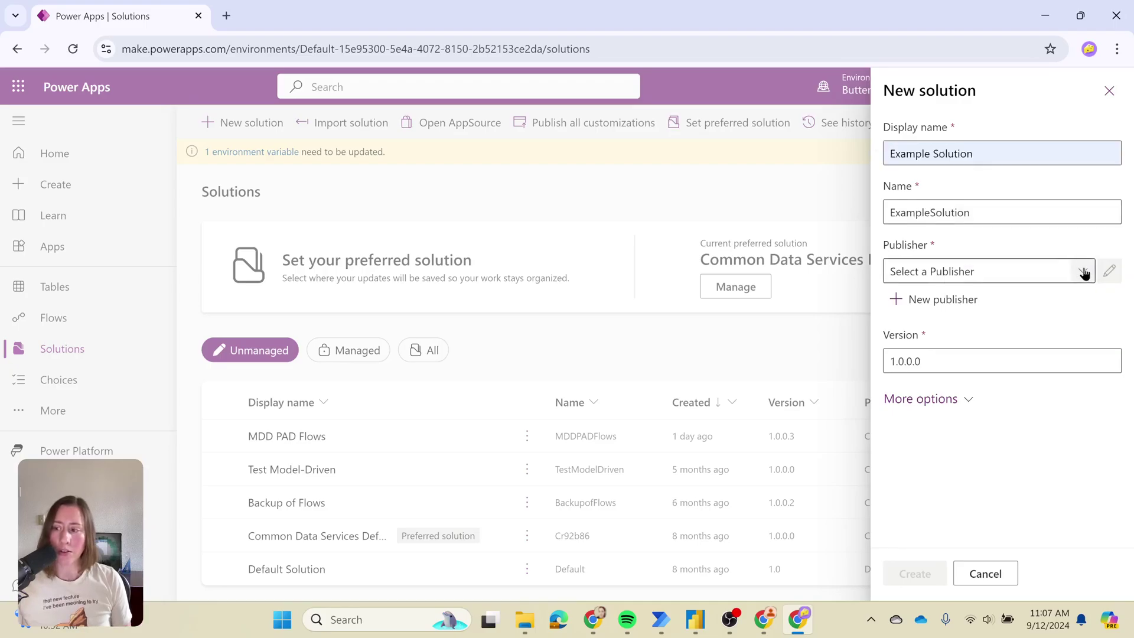
left_click(1083, 272)
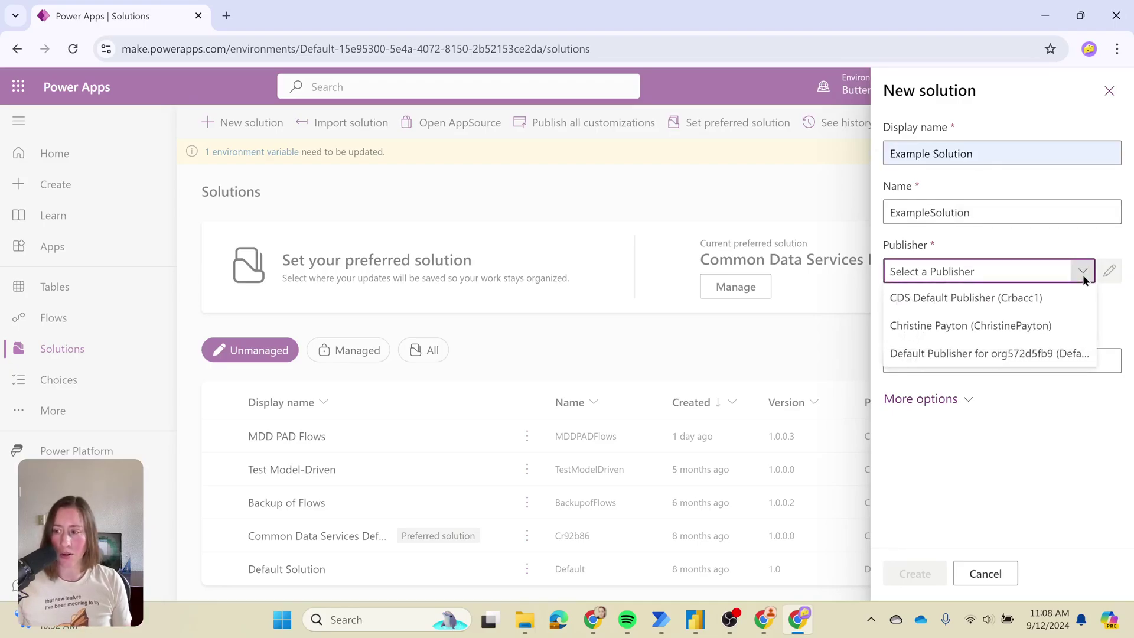
left_click(965, 329)
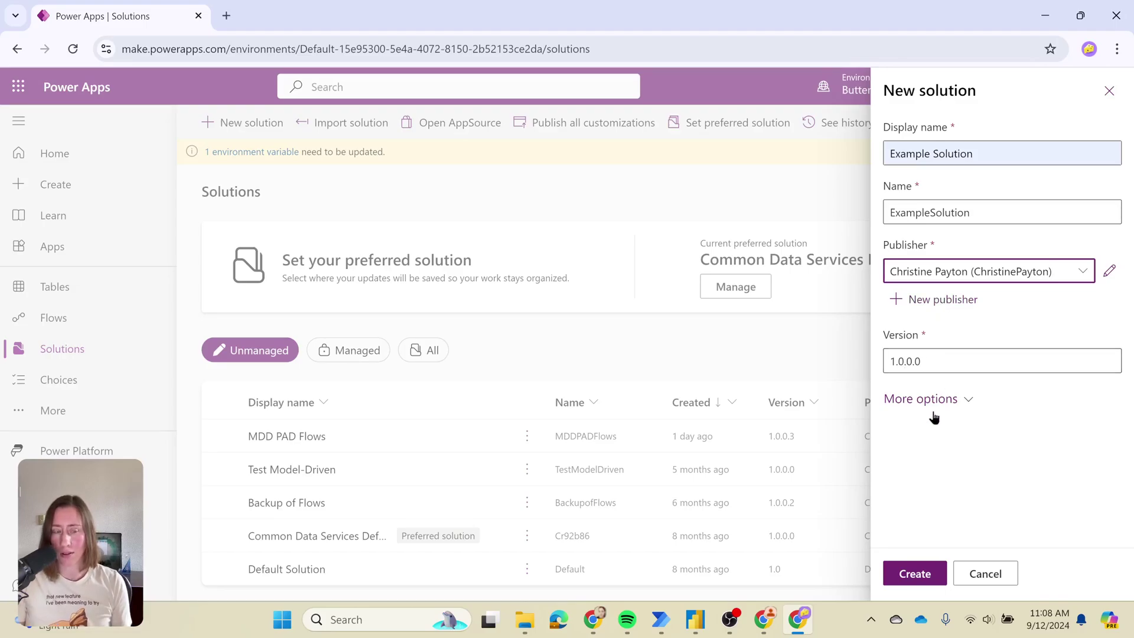
left_click(914, 576)
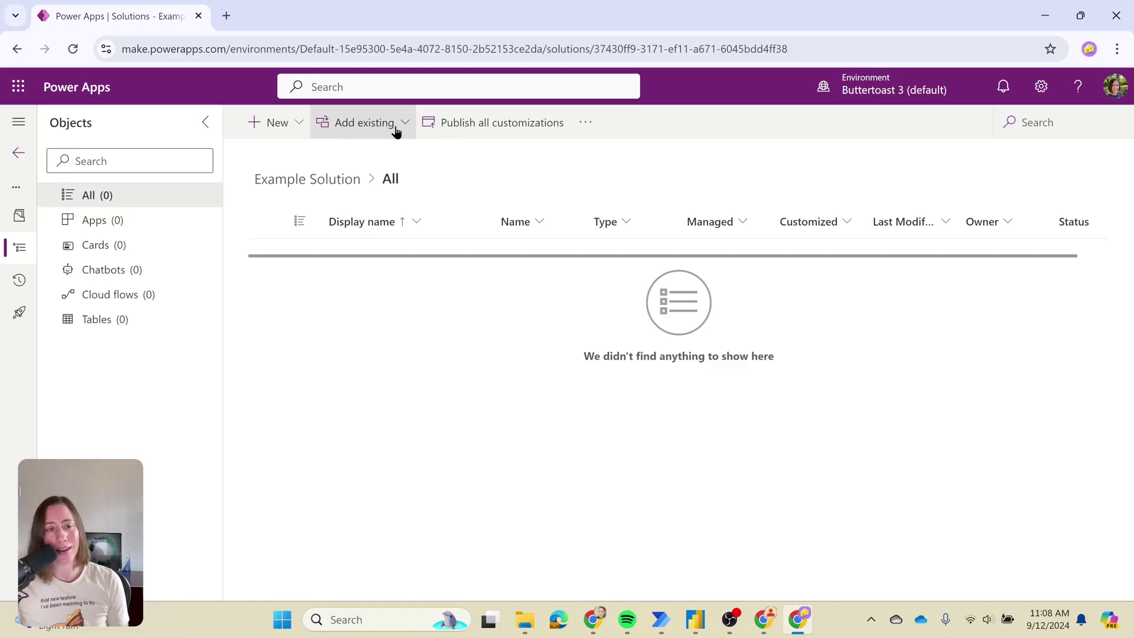
- Add the existing desktop flow 'Print to PDF from Web' to Example Solution, then return to the solutions list
left_click(394, 128)
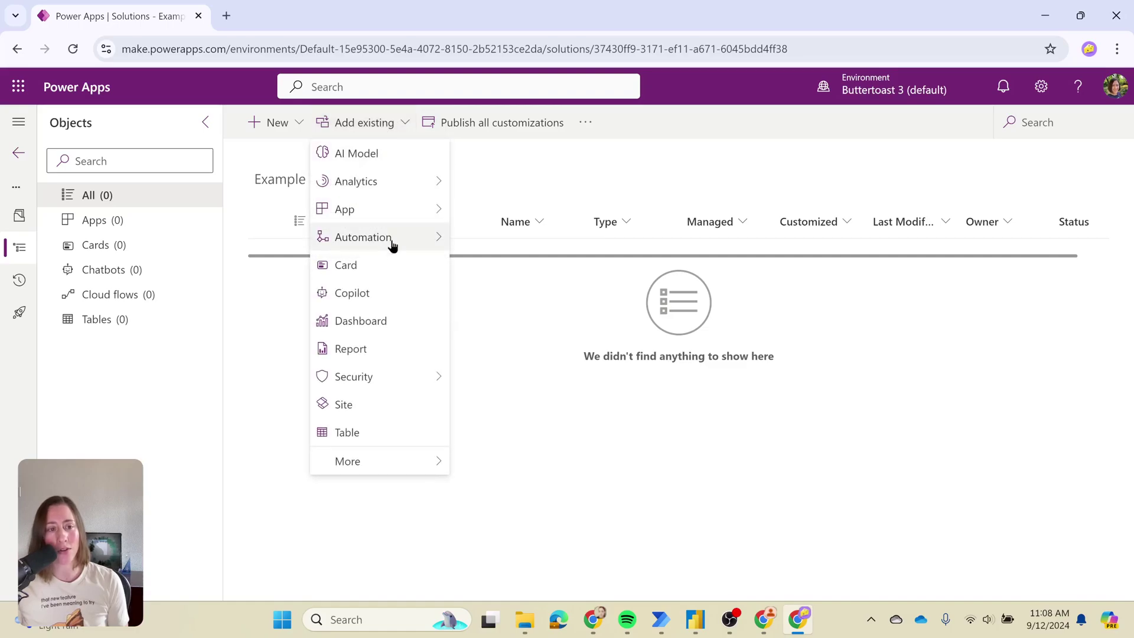
mouse_move(395, 239)
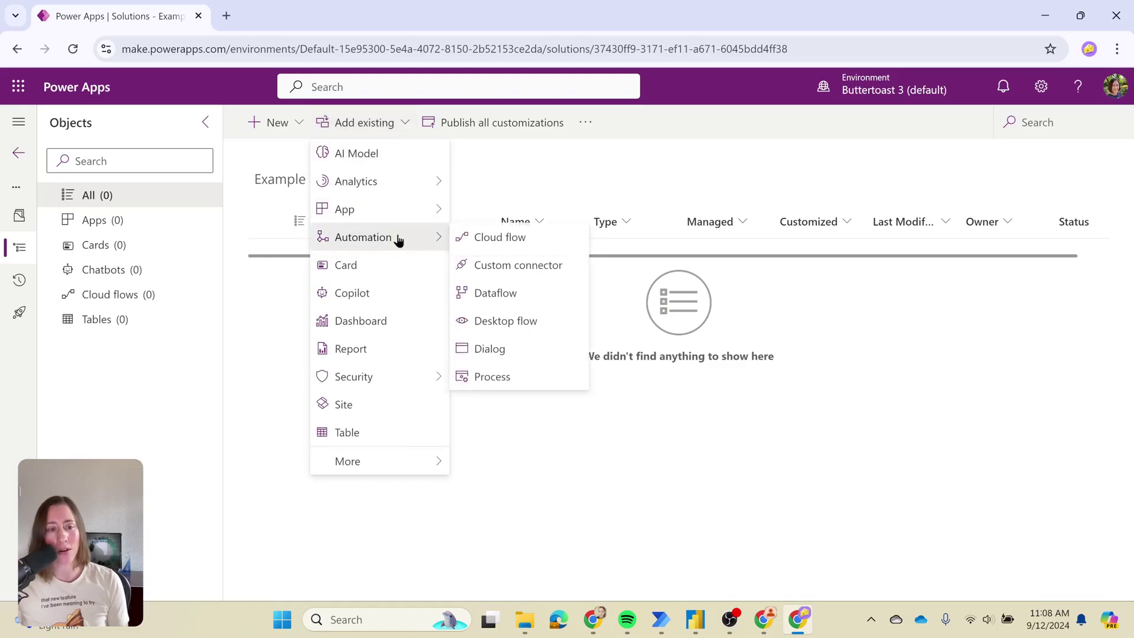
left_click(505, 321)
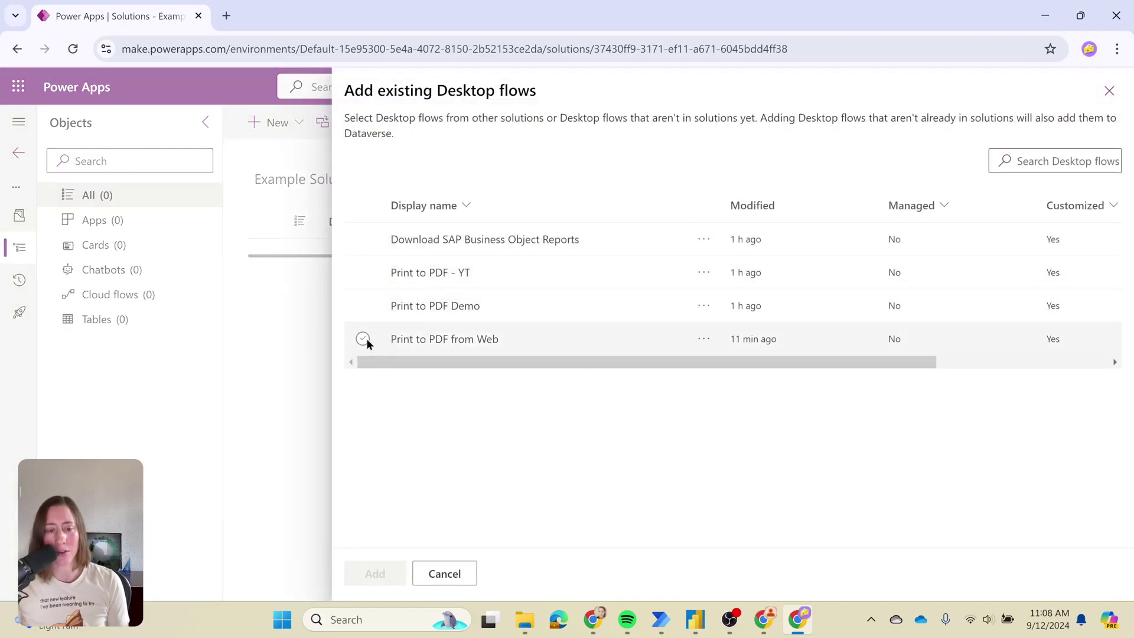
left_click(363, 339)
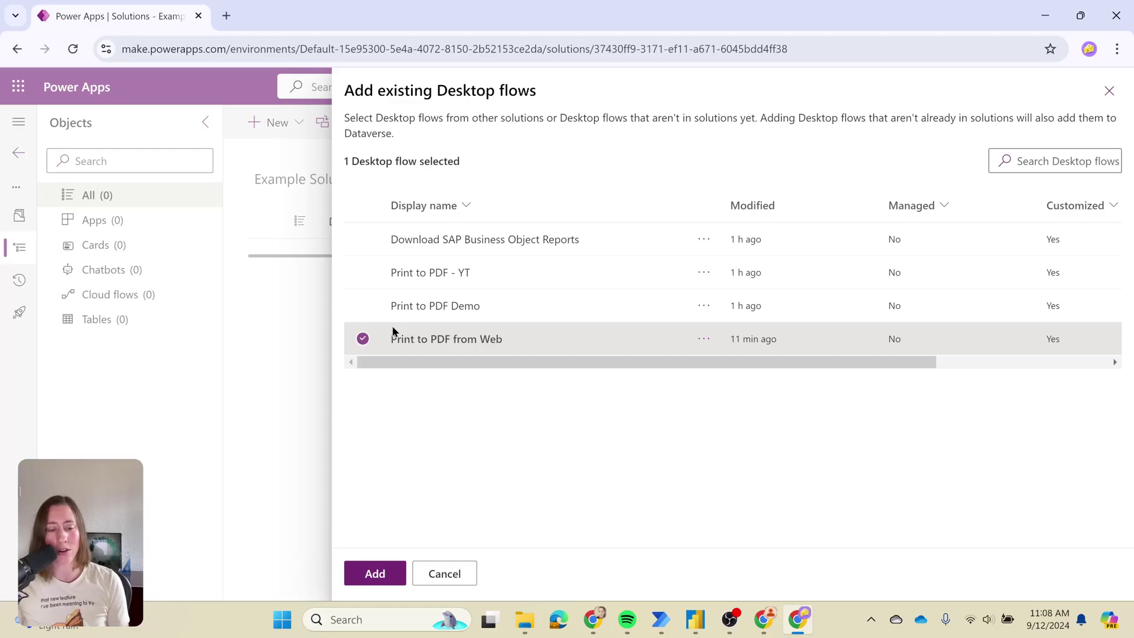
left_click(382, 572)
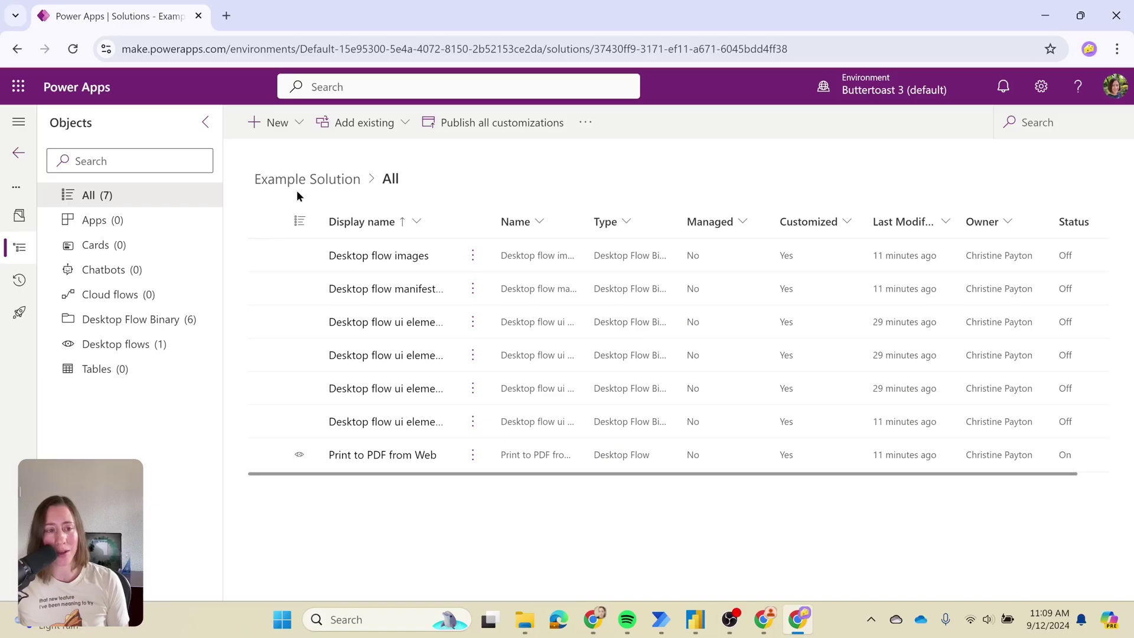
left_click(18, 155)
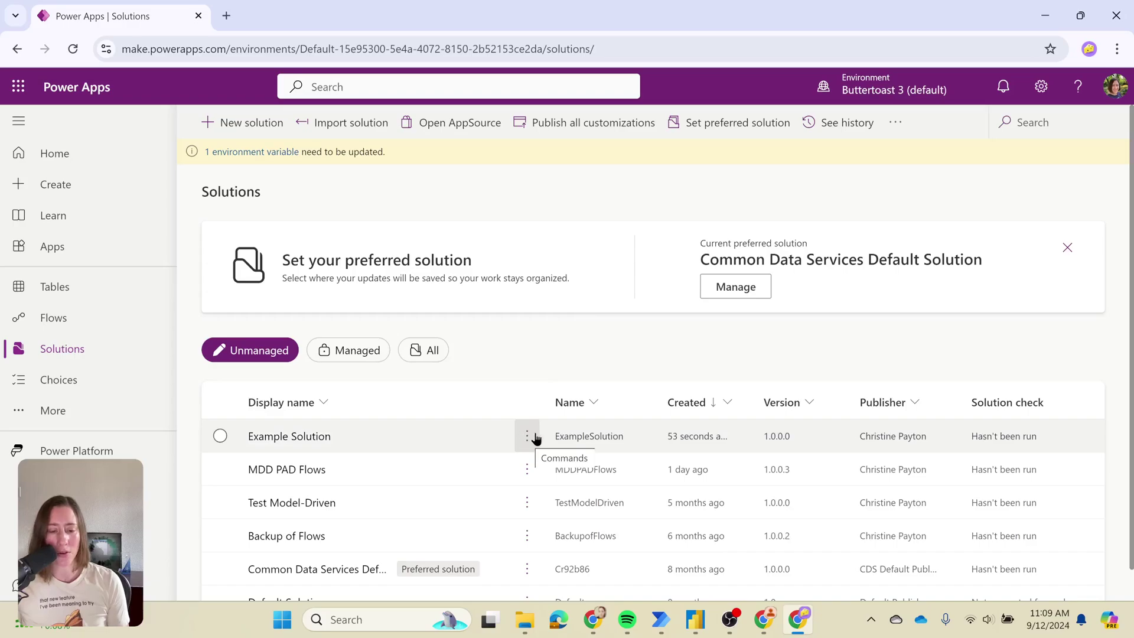
- Publish and export Example Solution as unmanaged version 1.0.0.1, and download ExampleSolution_1_0_0_1.zip
left_click(527, 441)
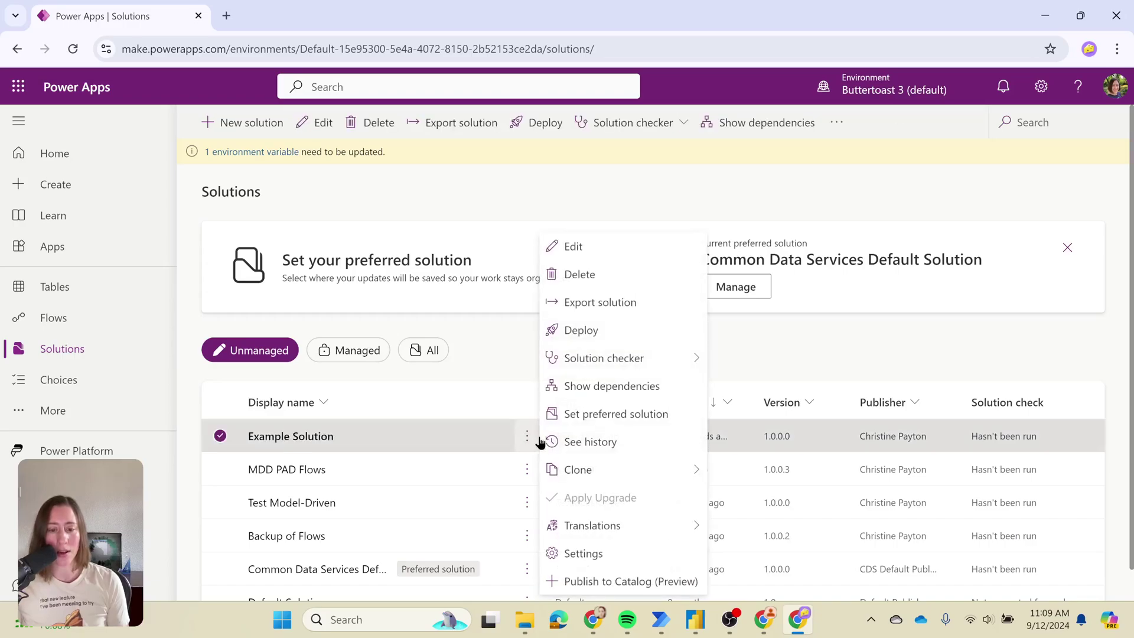
left_click(643, 304)
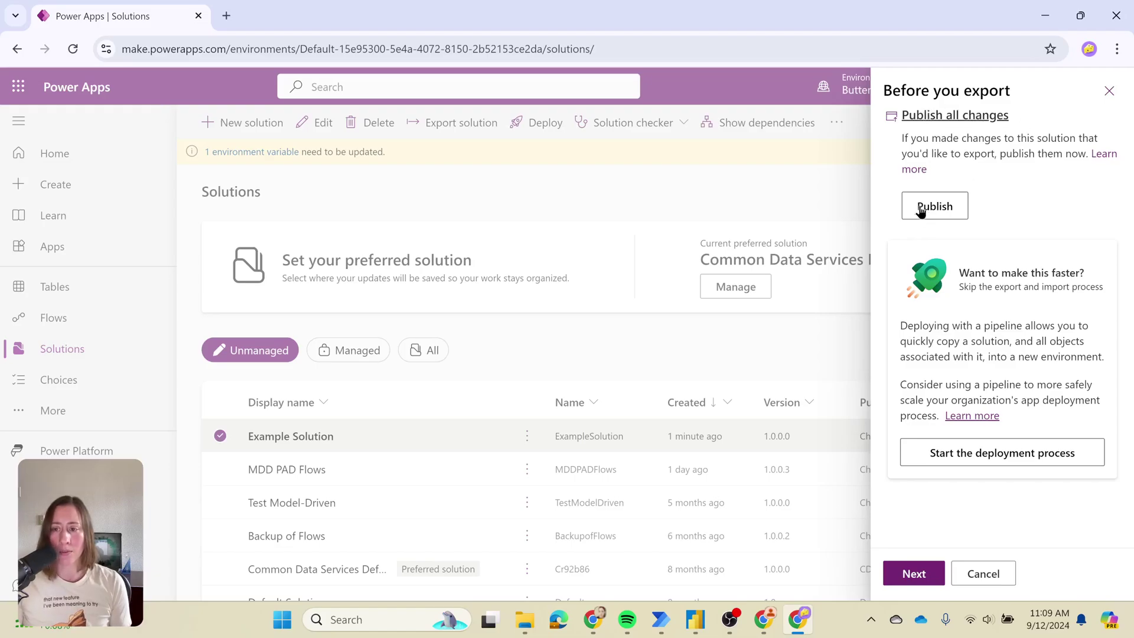
left_click(953, 206)
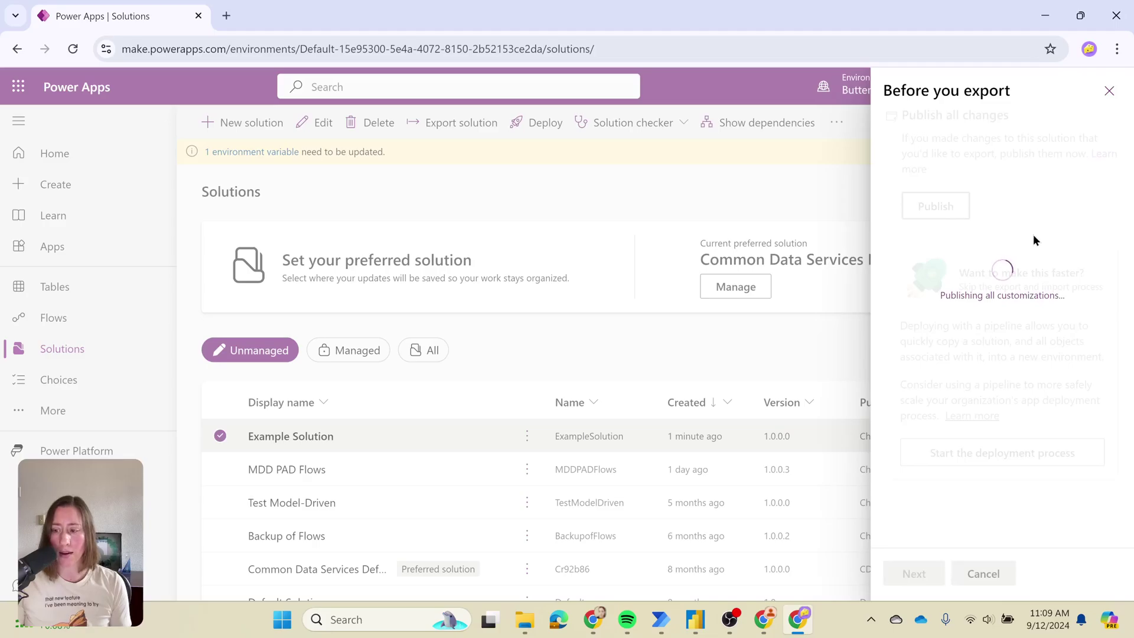
left_click(909, 573)
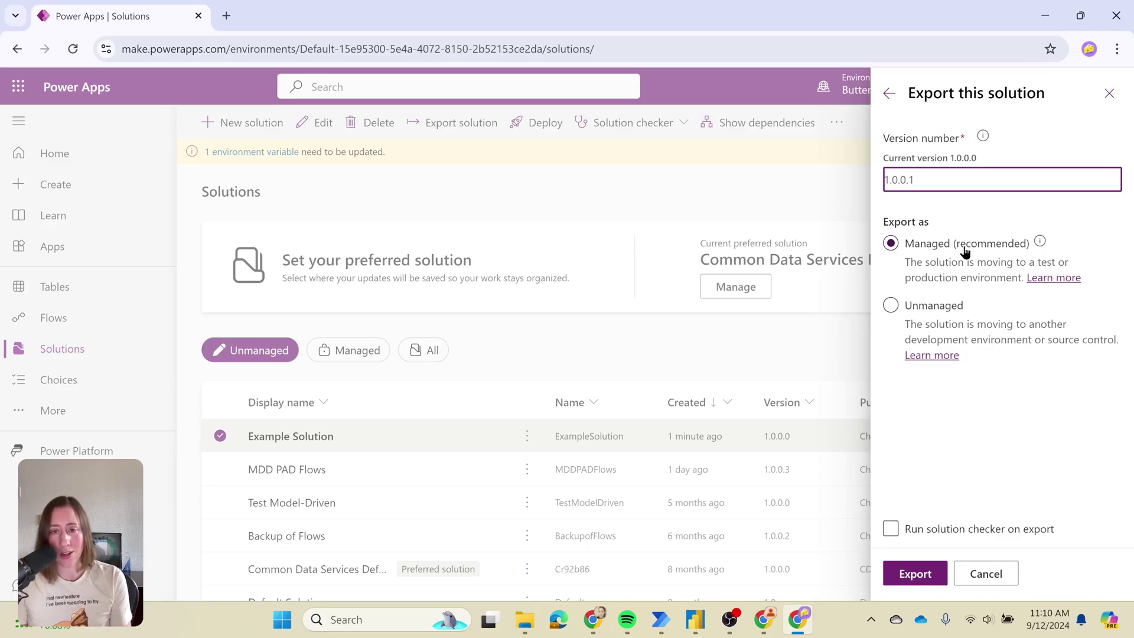
left_click(891, 306)
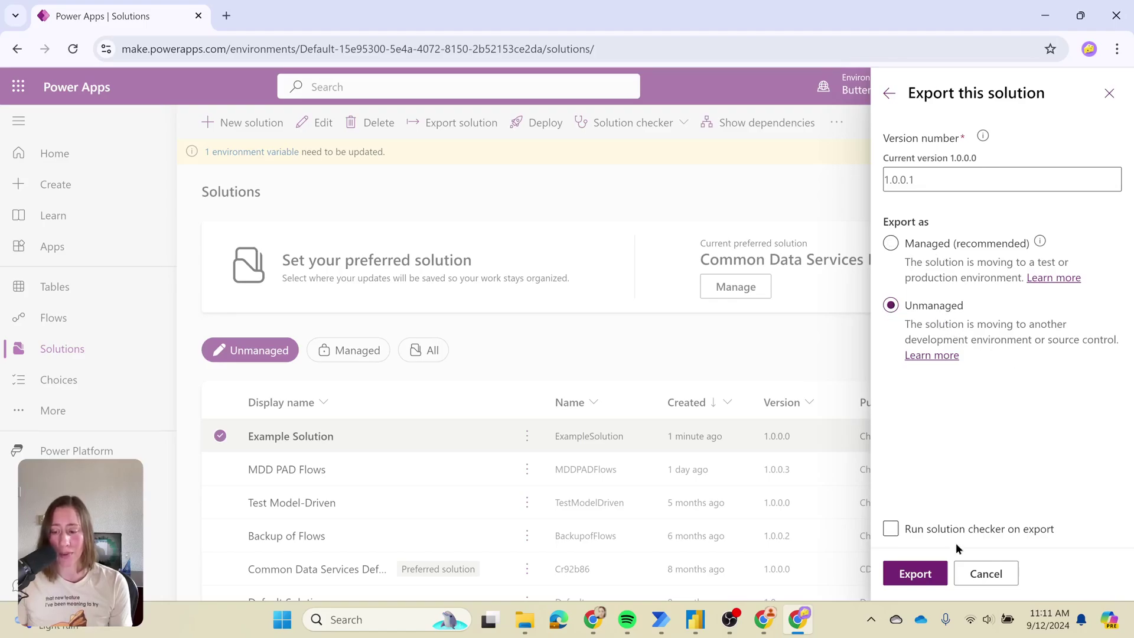
left_click(908, 576)
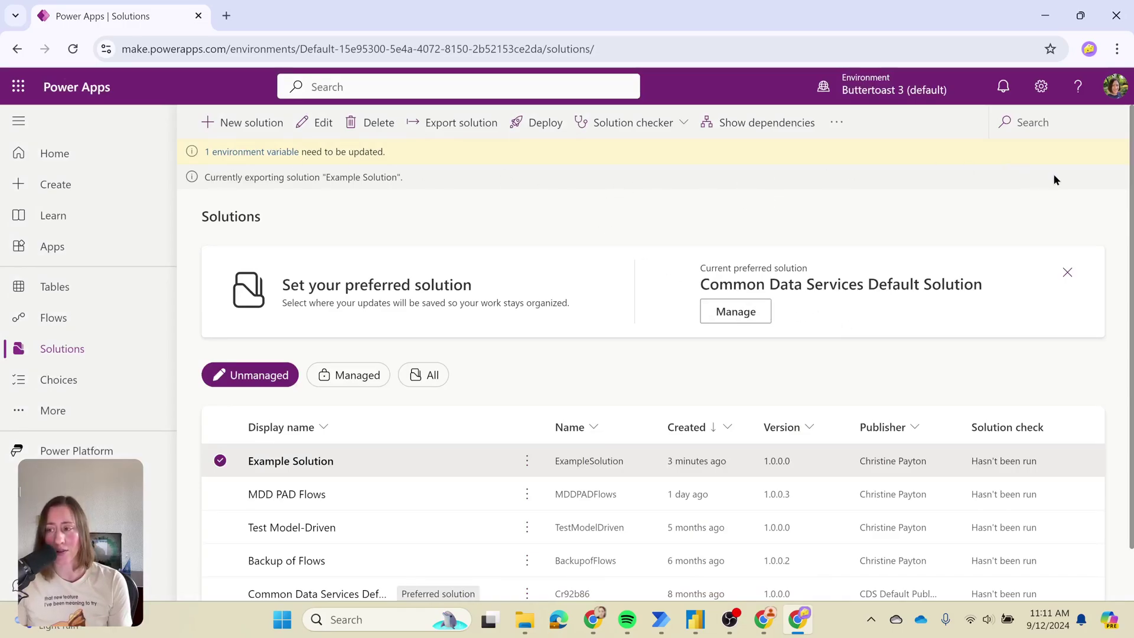
left_click(1088, 155)
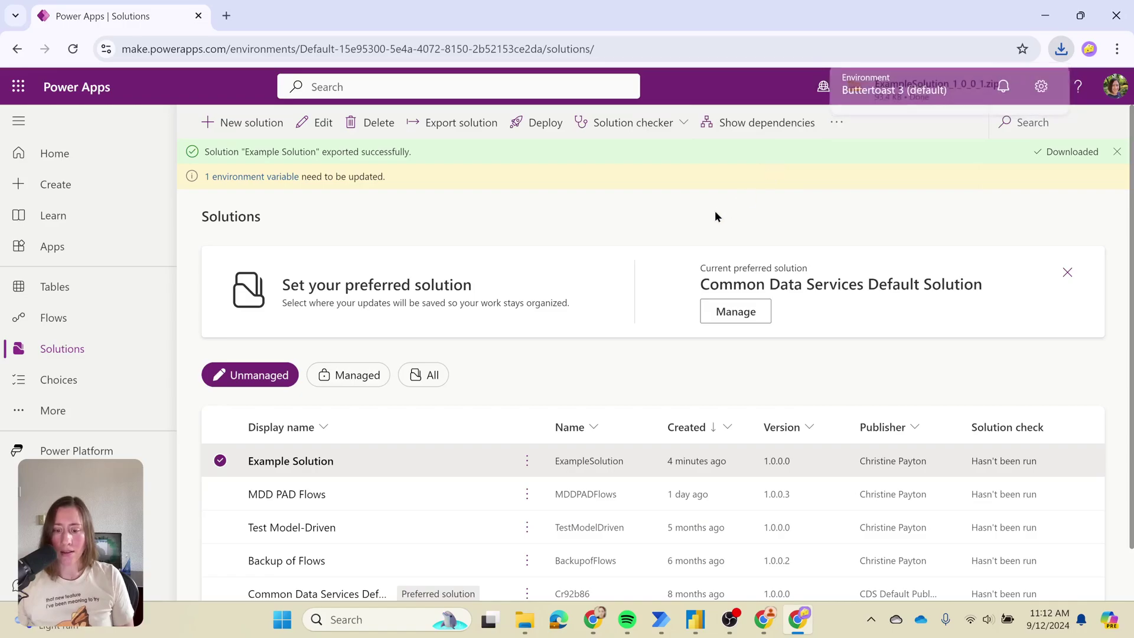
- In the other signed-in Chrome window, load make.powerapps.com and open its Solutions list
mouse_move(765, 623)
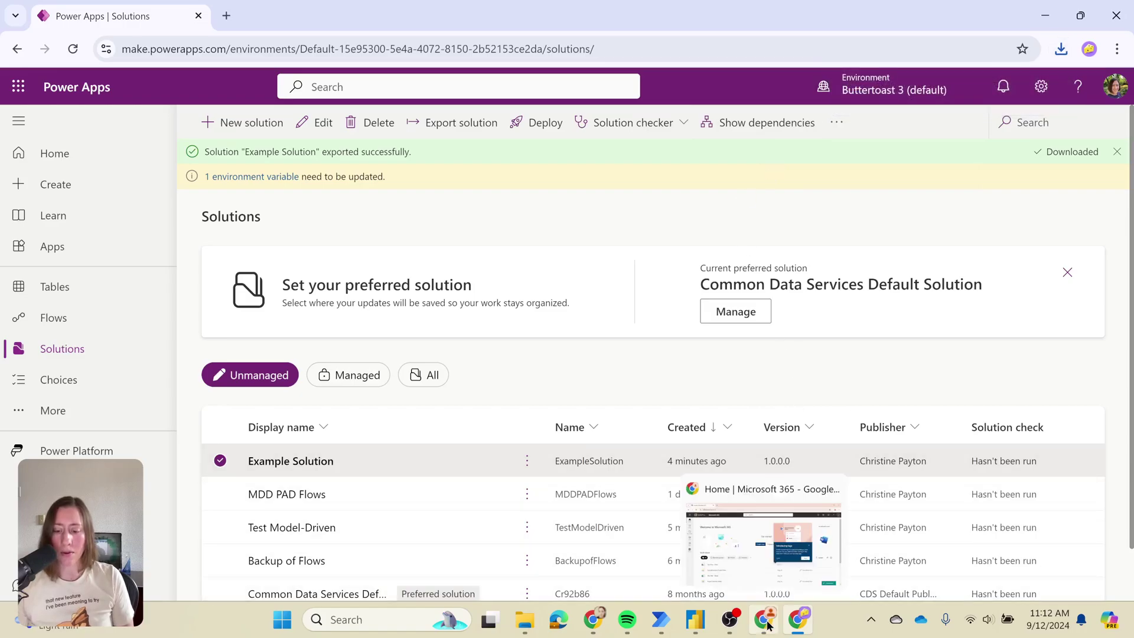
left_click(763, 554)
left_click(237, 49)
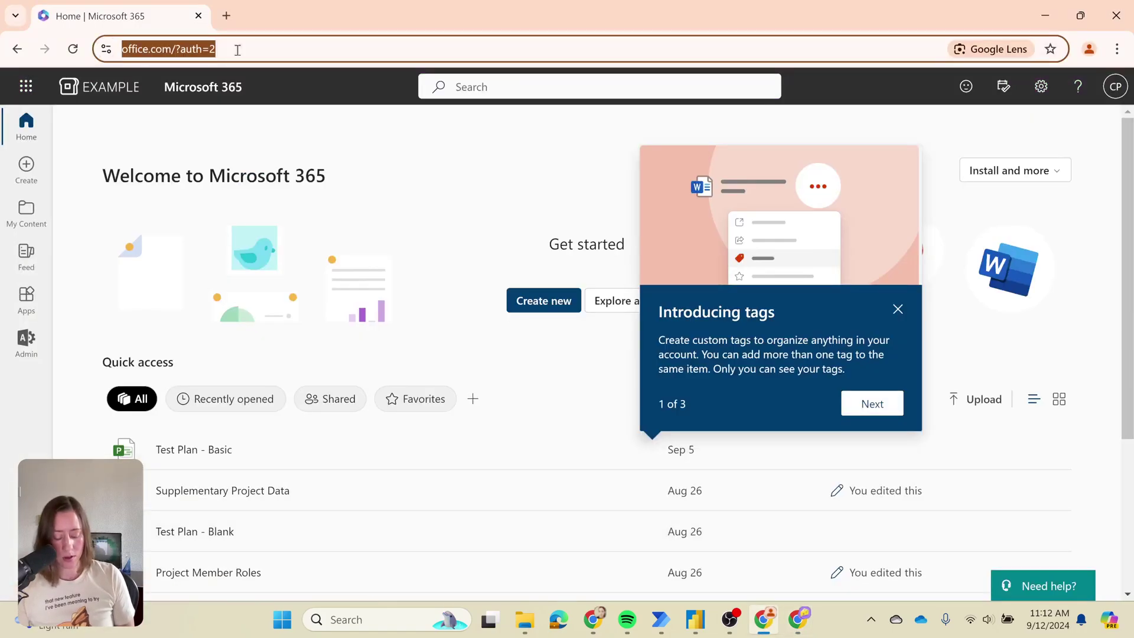
type("ma")
key("Return")
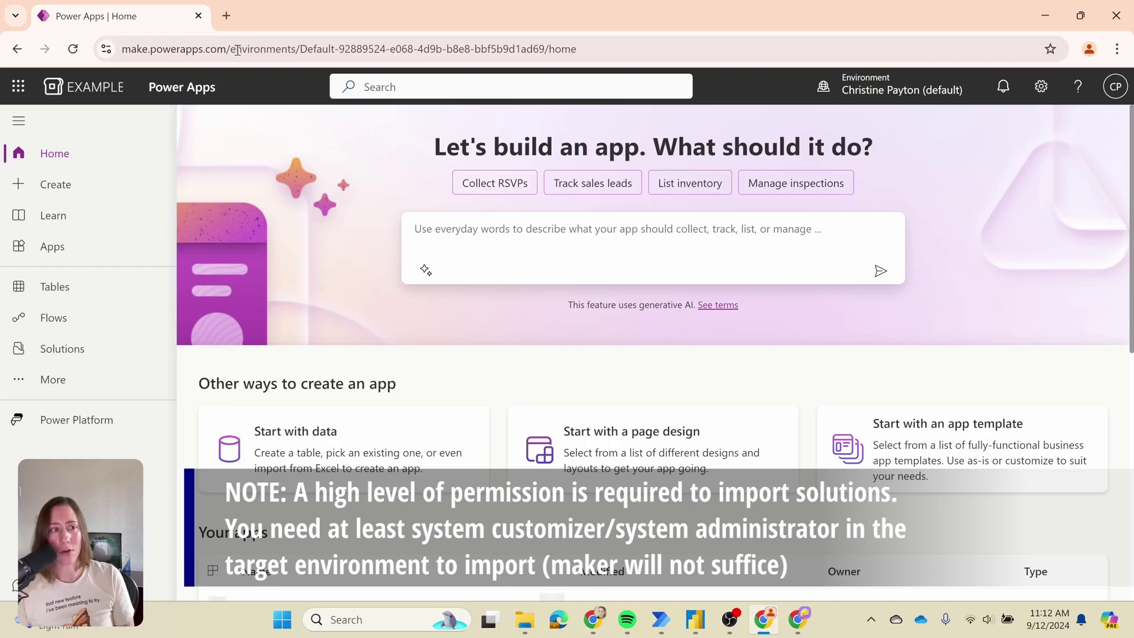
left_click(19, 86)
left_click(18, 86)
left_click(80, 353)
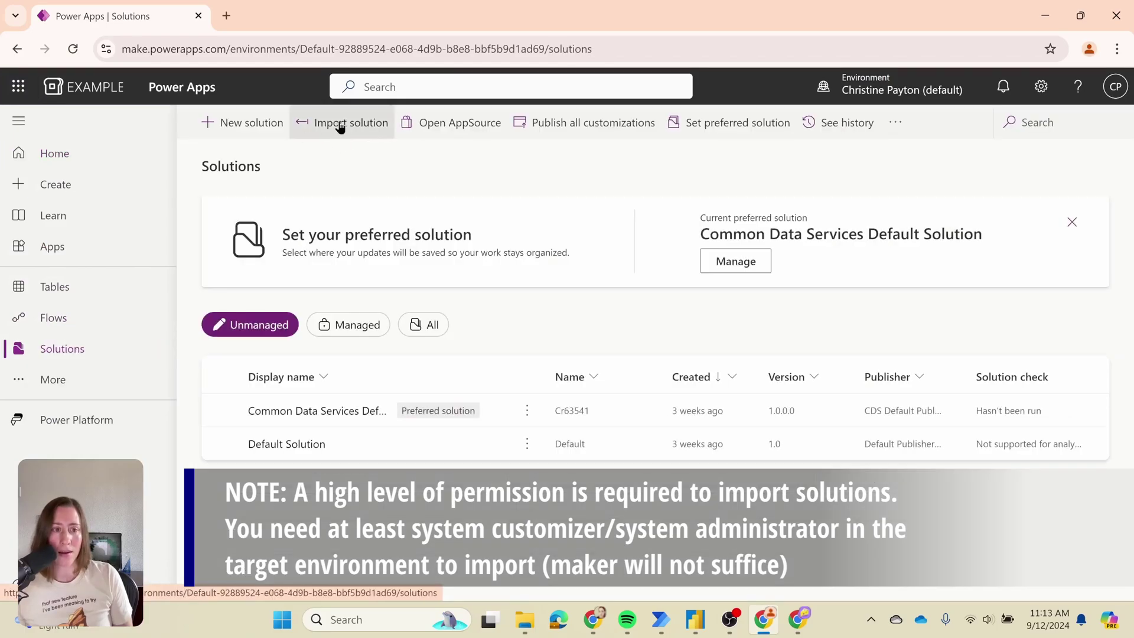
- Import ExampleSolution_1_0_0_1.zip from Downloads into the target environment
left_click(311, 123)
left_click(702, 219)
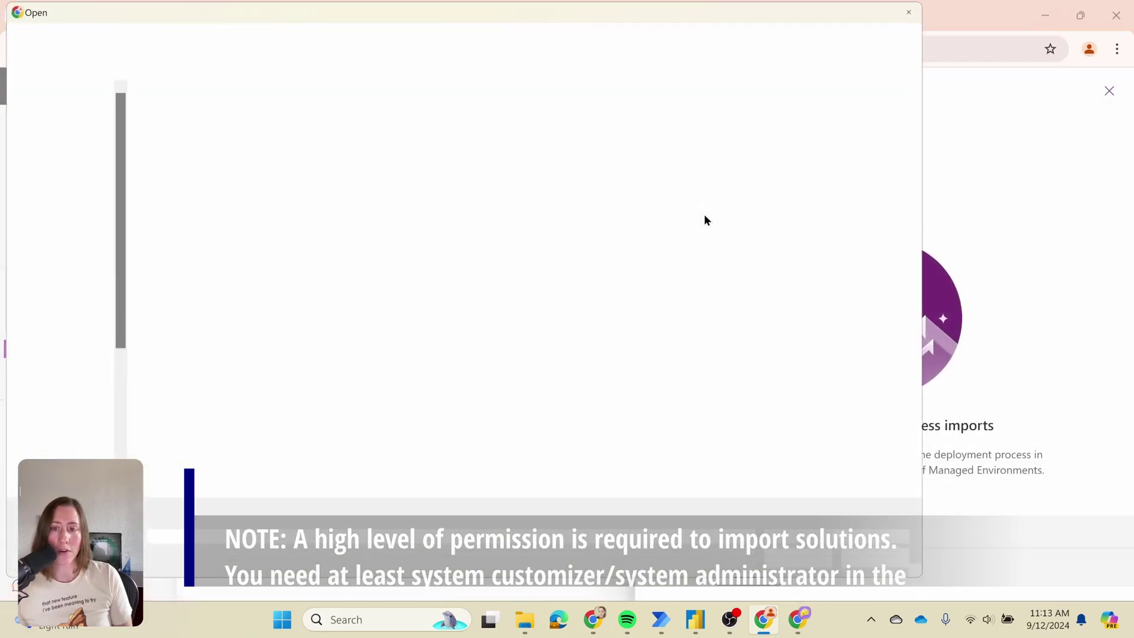
double_click(177, 118)
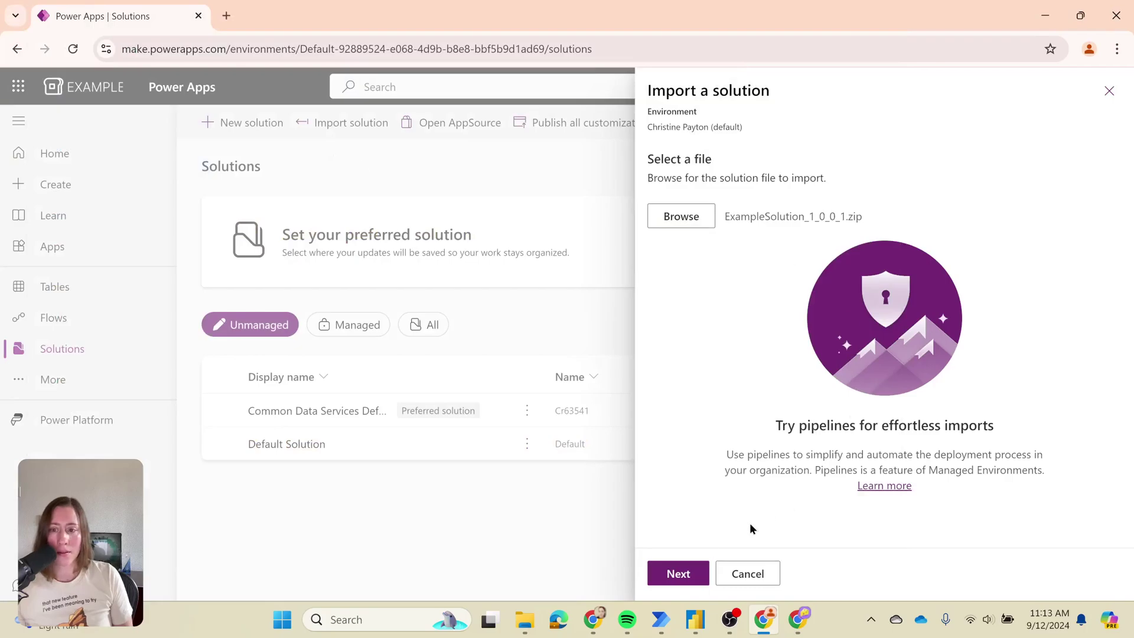
left_click(667, 572)
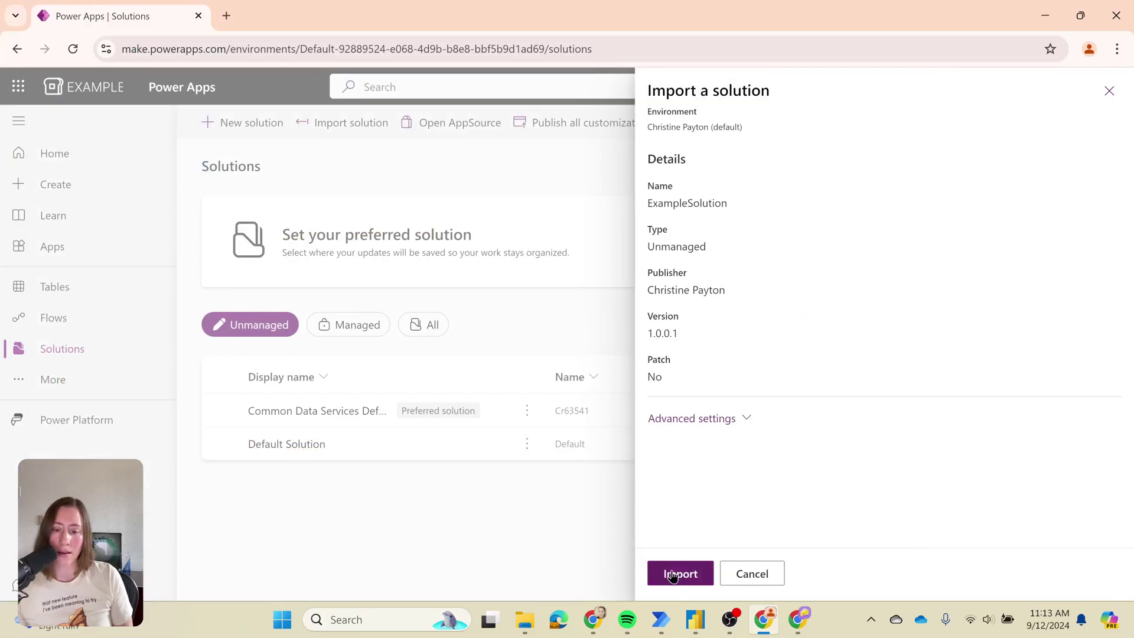
left_click(673, 574)
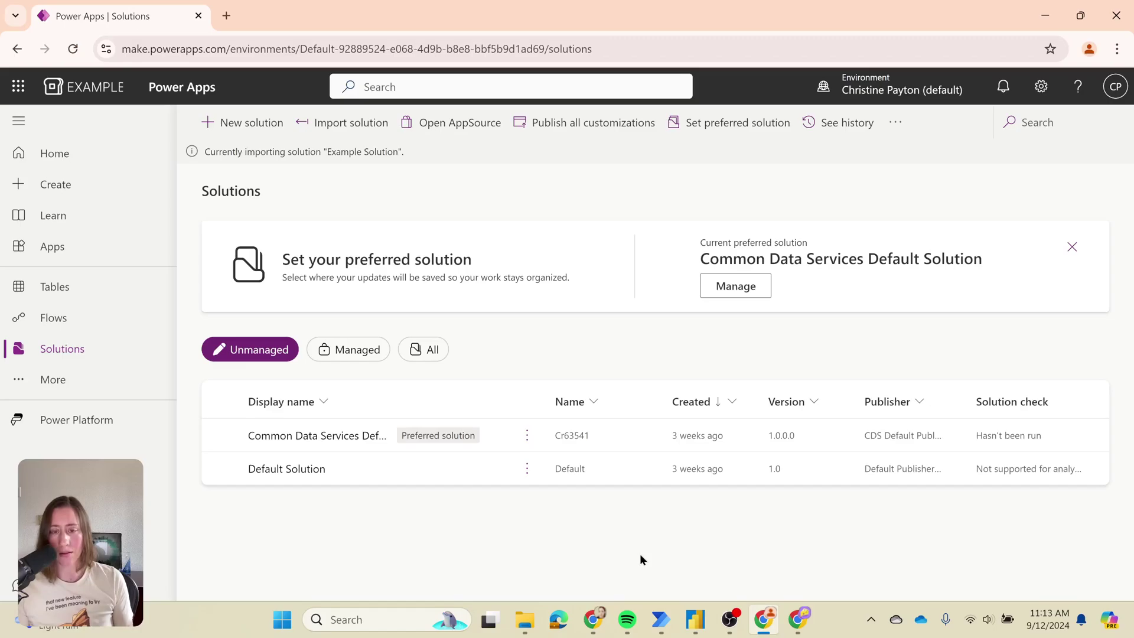
mouse_move(665, 611)
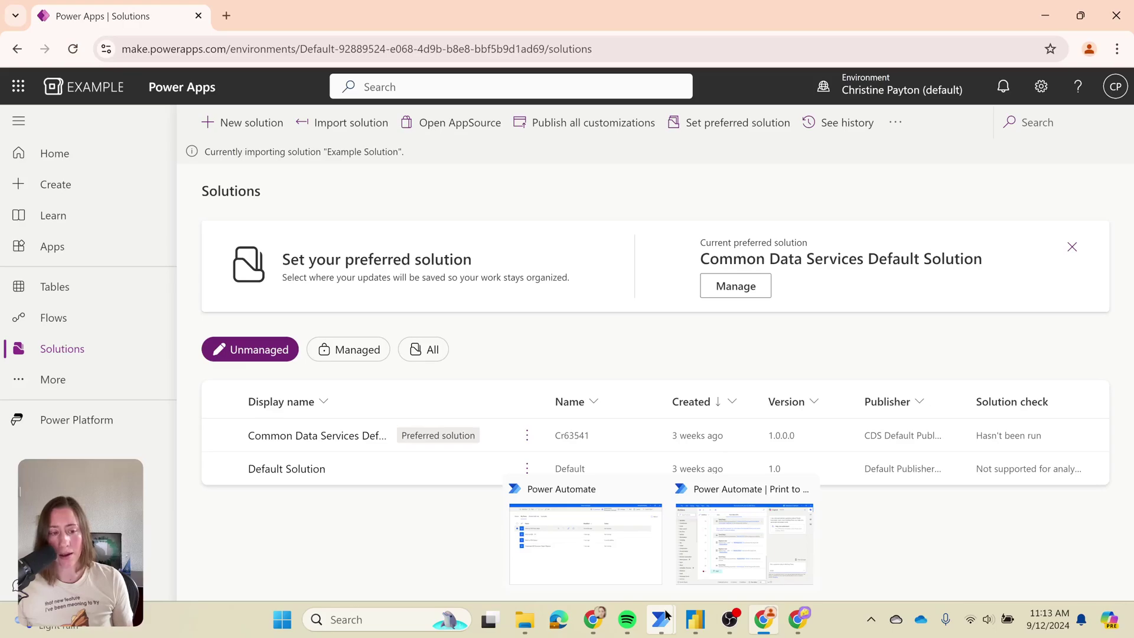
- Re-sign Power Automate for desktop into the target account and view My flows, then return to Chrome
left_click(568, 546)
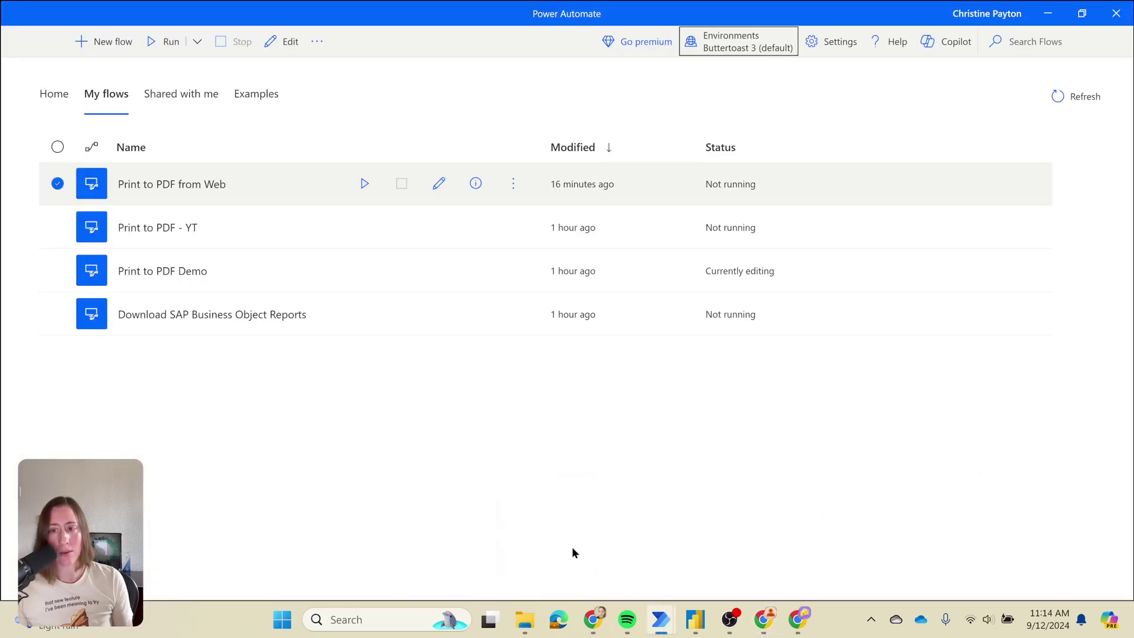
left_click(973, 15)
left_click(1076, 146)
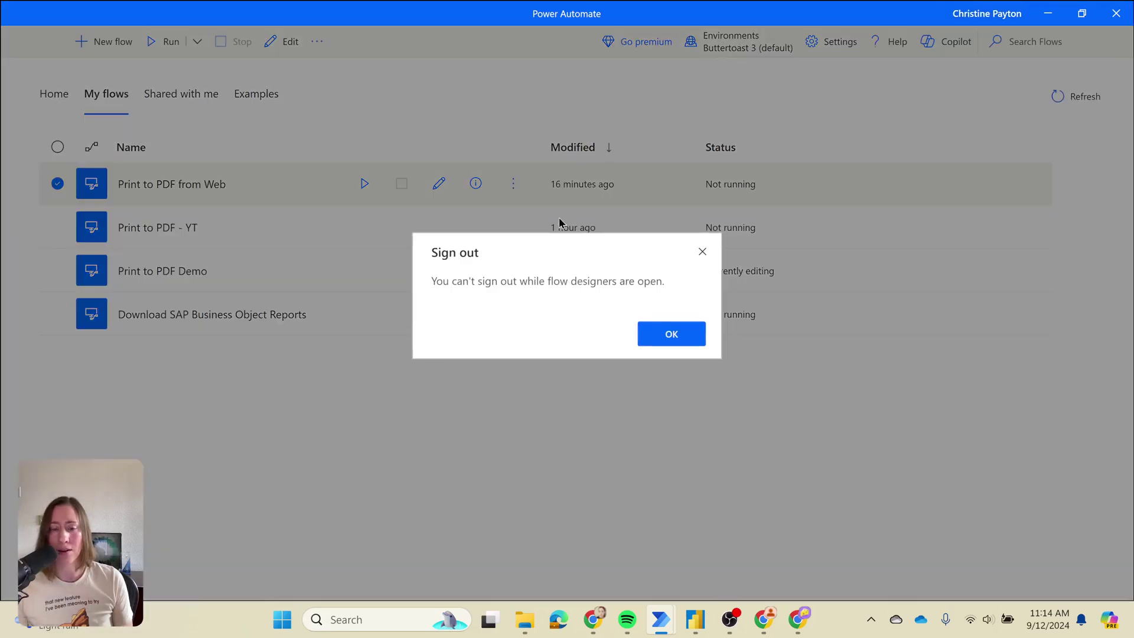
left_click(668, 337)
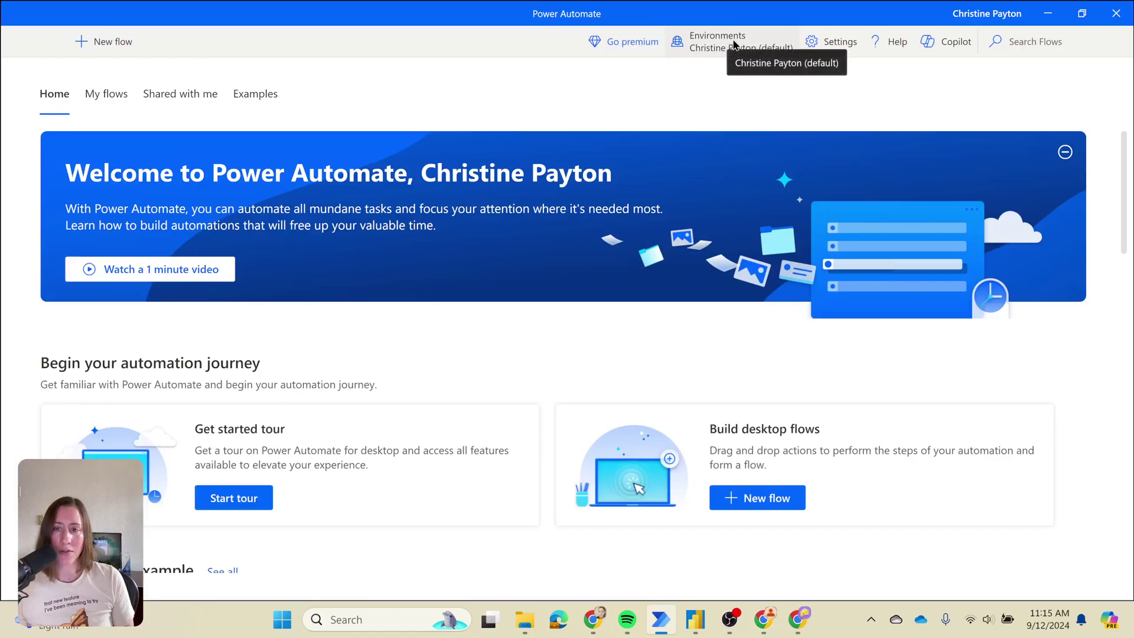
left_click(104, 94)
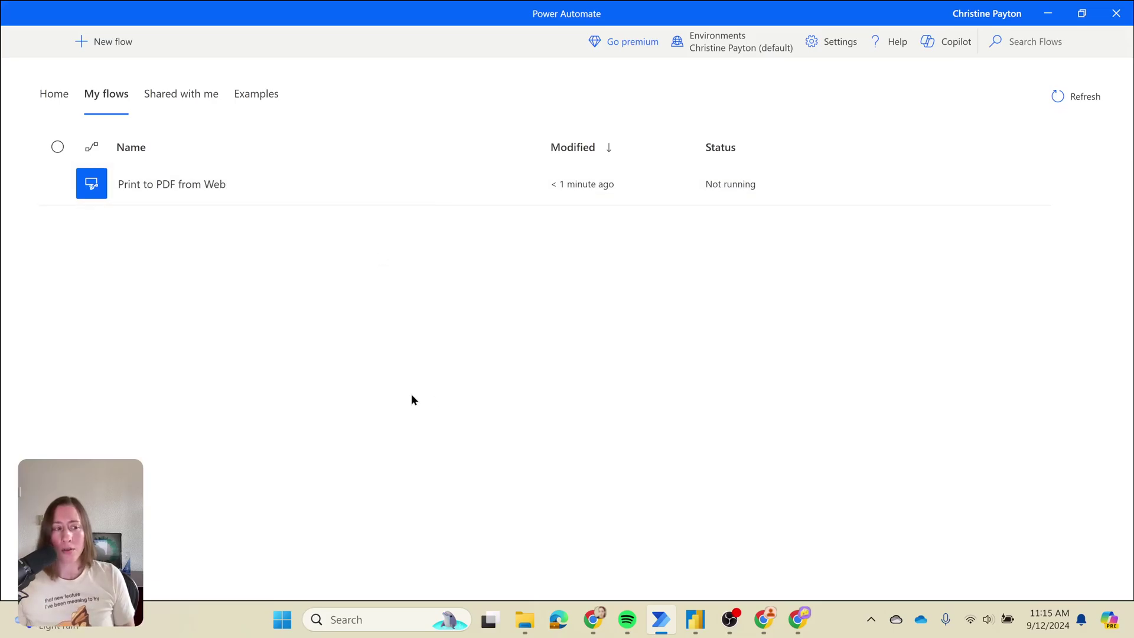
key("alt+Tab")
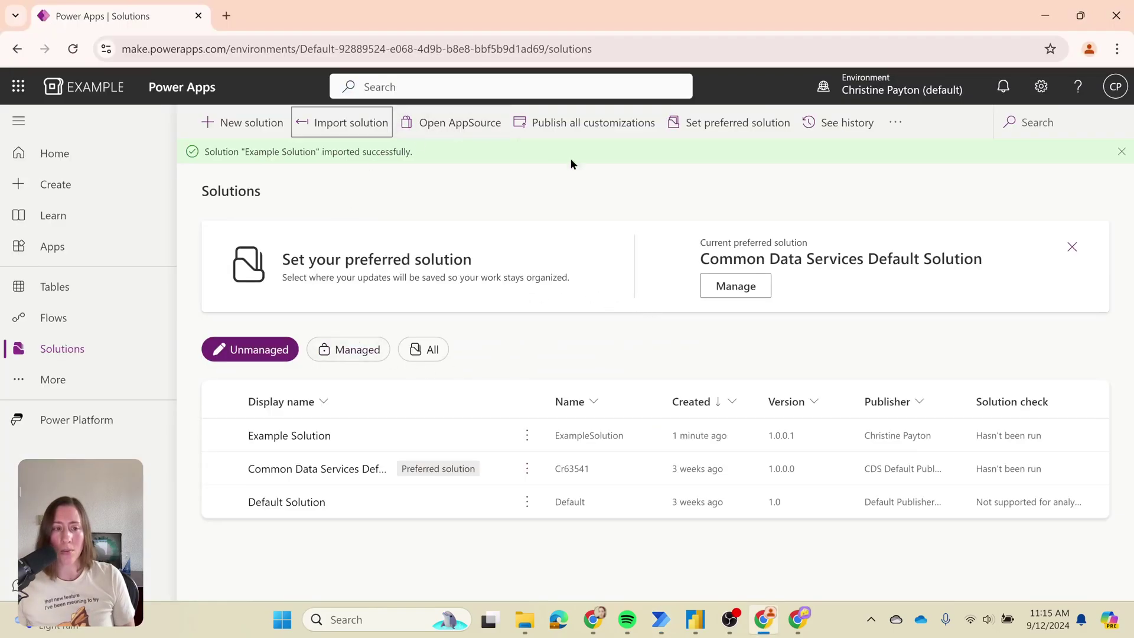
- Confirm Example Solution 1.0.0.1 imported successfully, then return to Power Automate for desktop
mouse_move(895, 95)
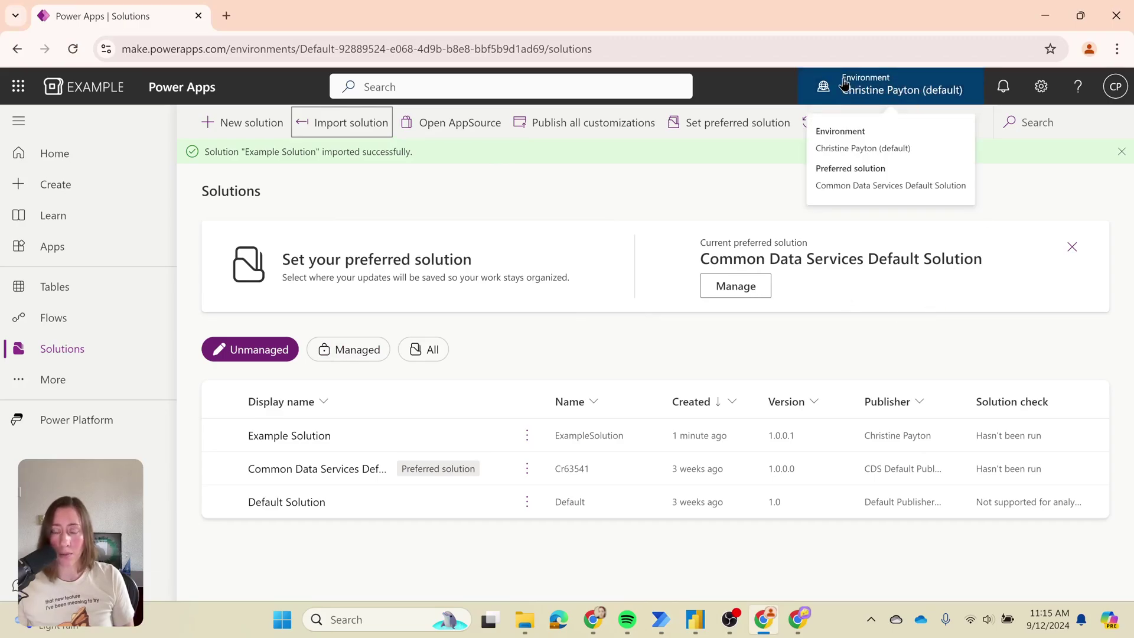
key("alt+Tab")
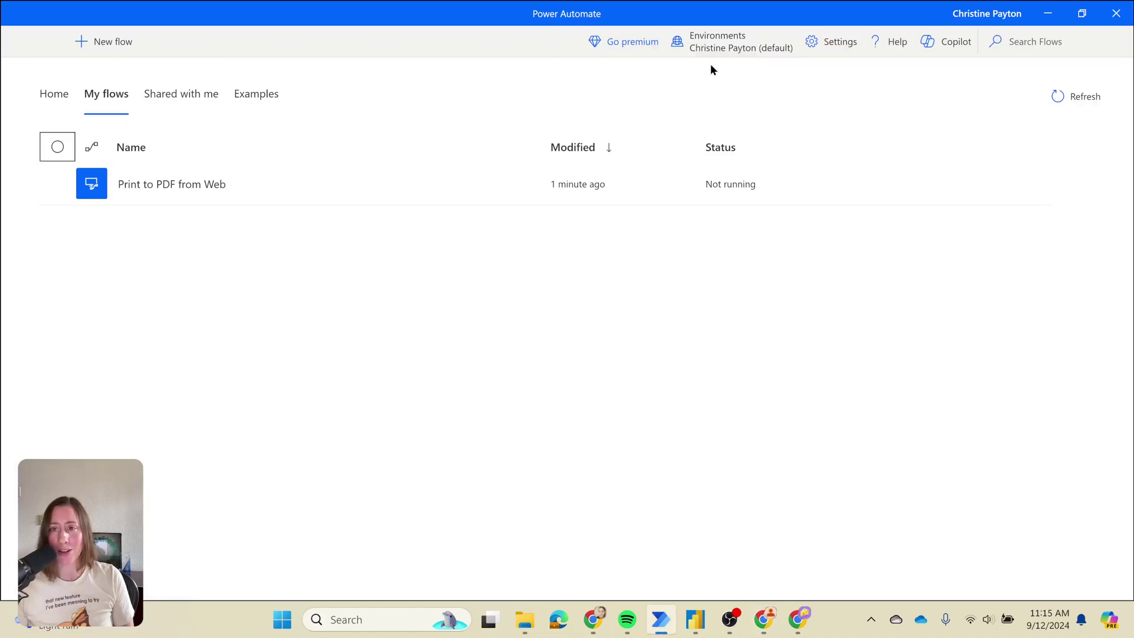